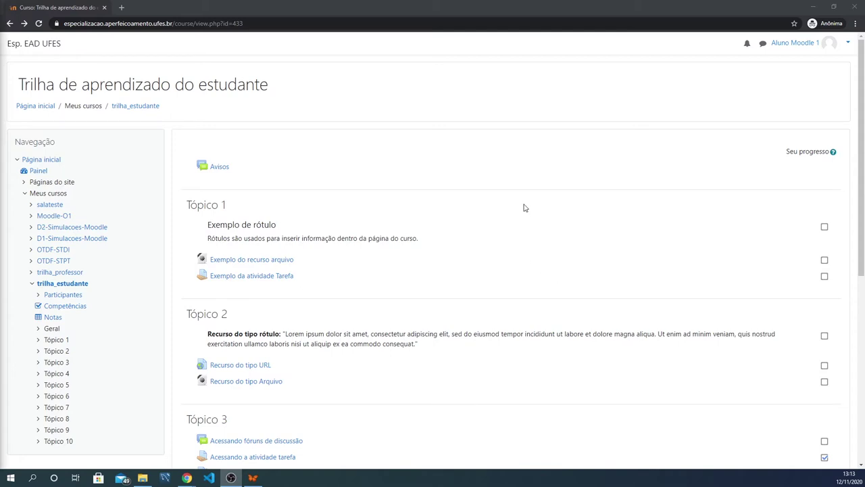
Step: Open the "Acessando a atividade questionário" quiz in Tópico 3 and start a timed attempt
scroll(528, 198, "down", 1)
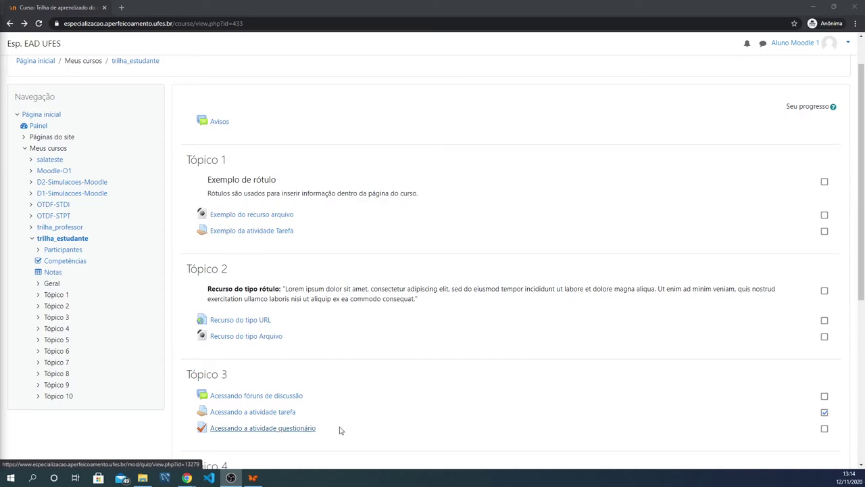
left_click(253, 429)
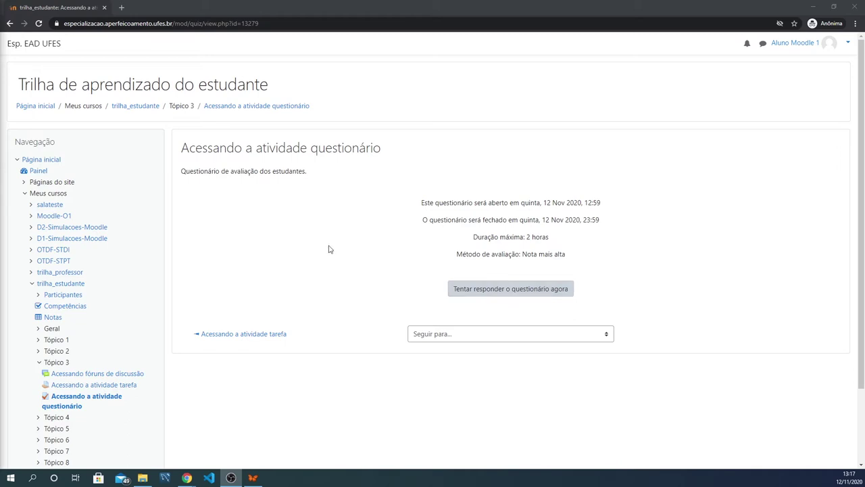
left_click(529, 292)
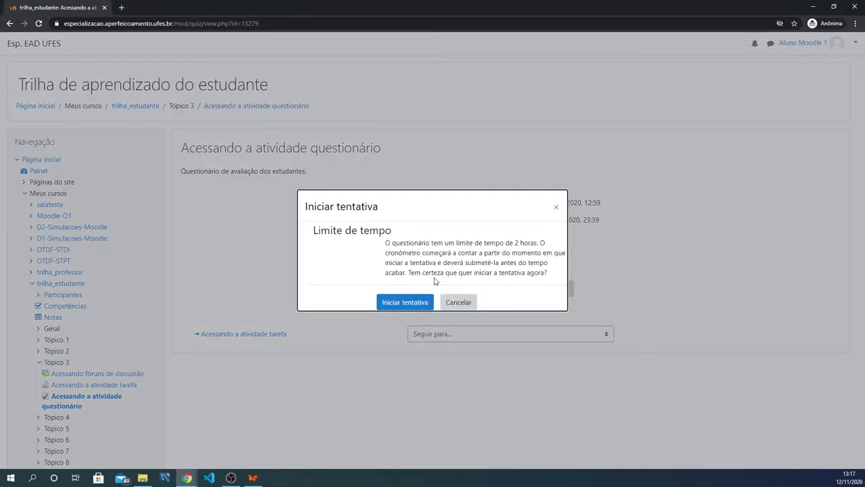
left_click(405, 303)
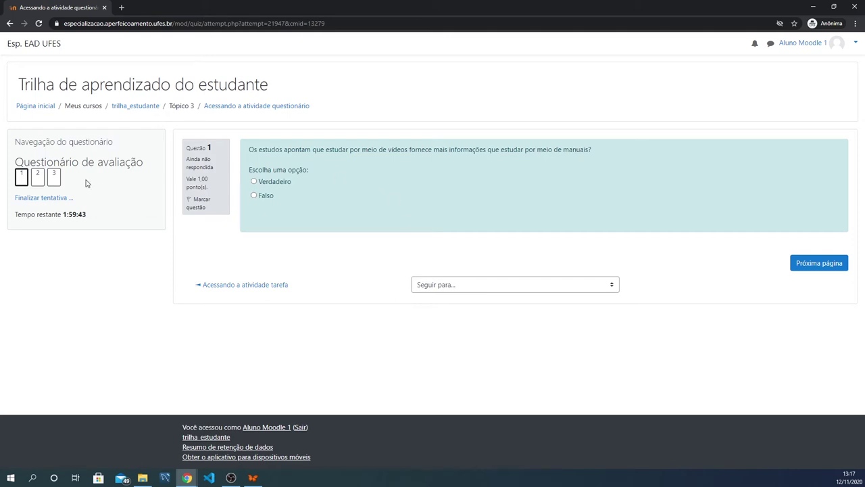
Step: Look through questions 2 and 3 of the quiz and return to question 1
left_click(40, 180)
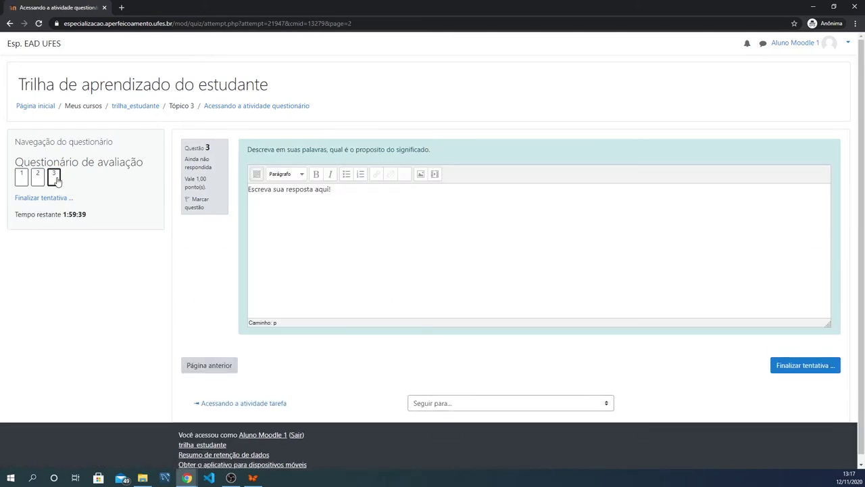
left_click(38, 180)
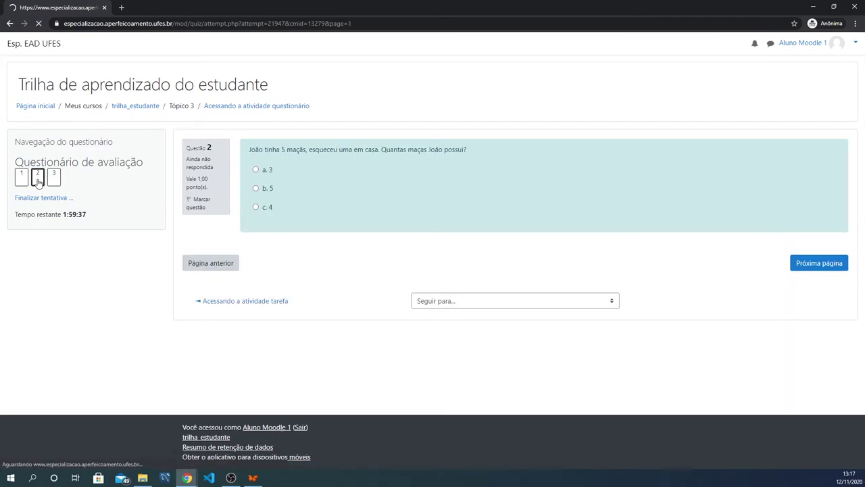
left_click(23, 180)
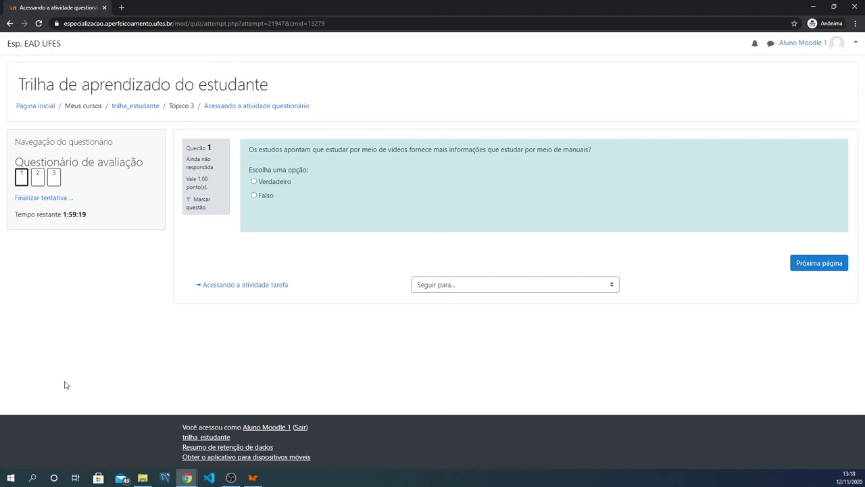
left_click(231, 477)
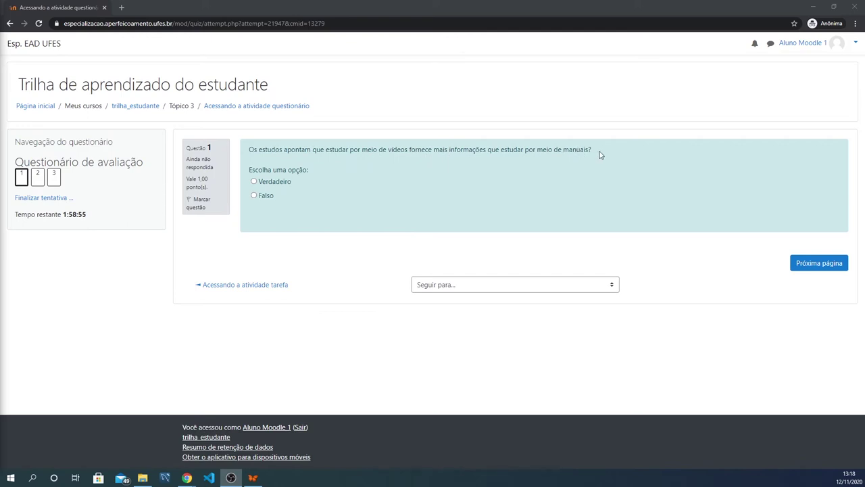
Step: Answer question 1 with "Verdadeiro" and question 2 with "c. 4", continuing to question 3
left_click(254, 181)
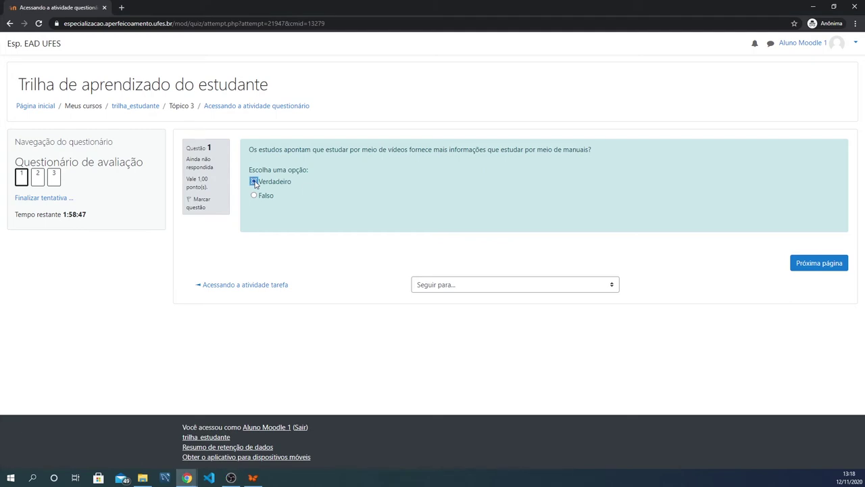
left_click(811, 266)
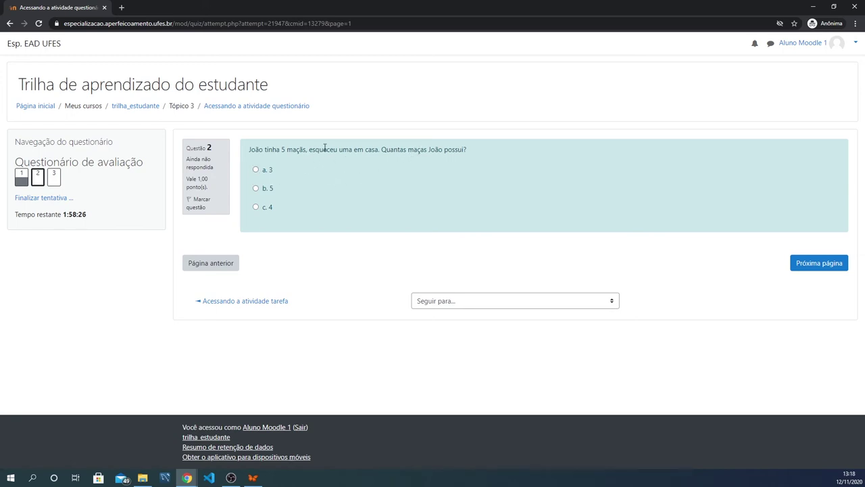
left_click(256, 208)
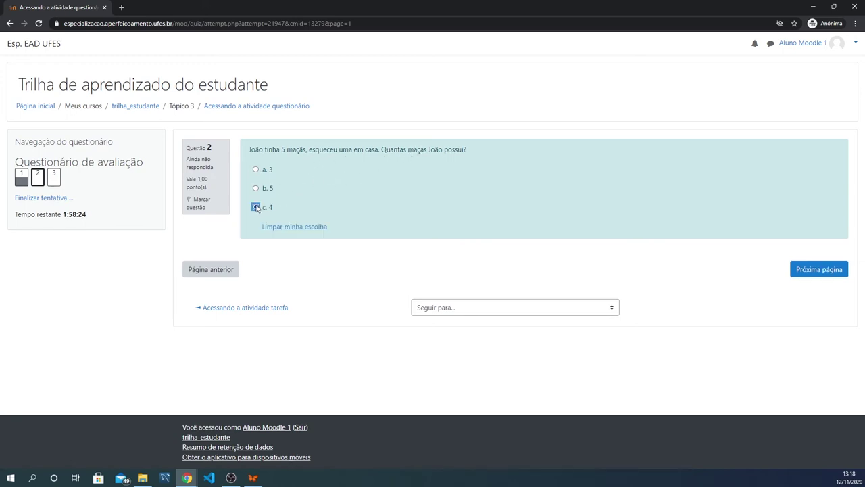
left_click(816, 270)
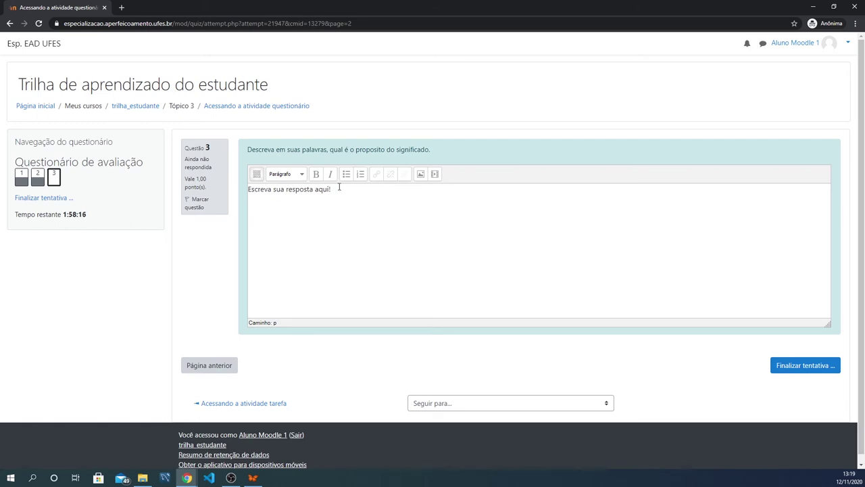
Step: Replace the placeholder answer in question 3 with "Saber as coisas é bom para que não ter muito trabalho na vida."
left_click_drag(338, 188, 244, 192)
key("BackSpace")
type("Saber as coisas é bom para que não ter muito trabalho na vida.")
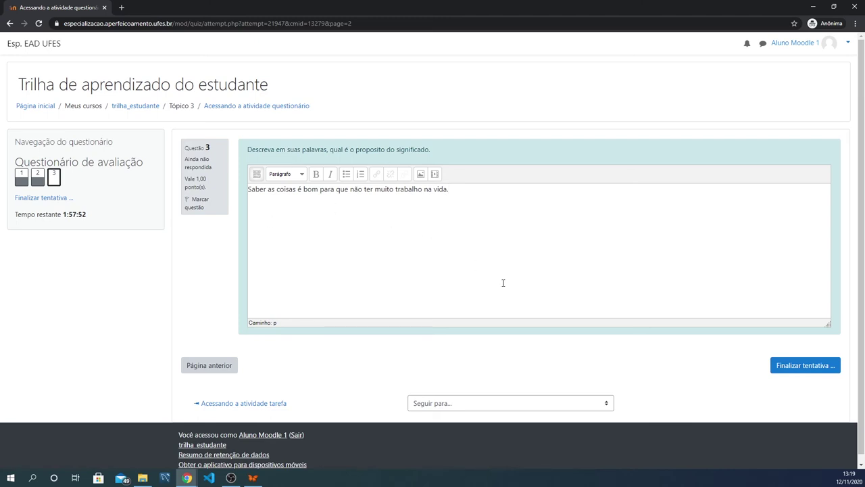
Step: Finish the quiz attempt and submit all answers, confirming the final submission
left_click(803, 366)
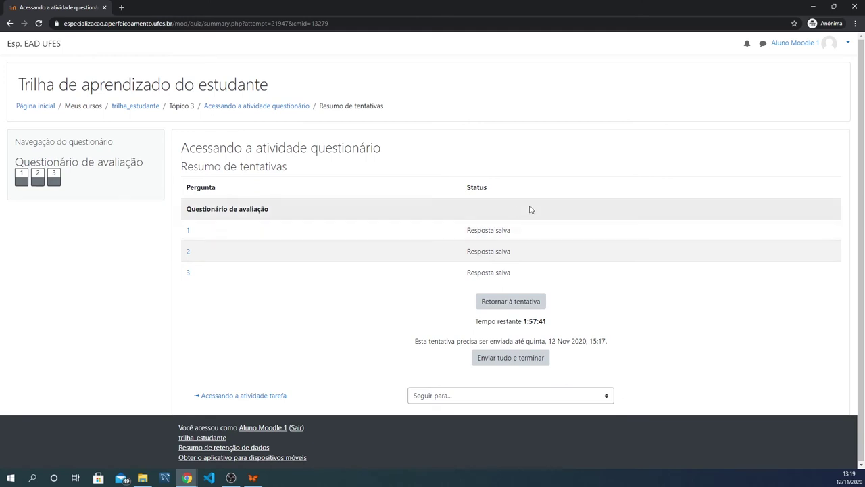
left_click(511, 306)
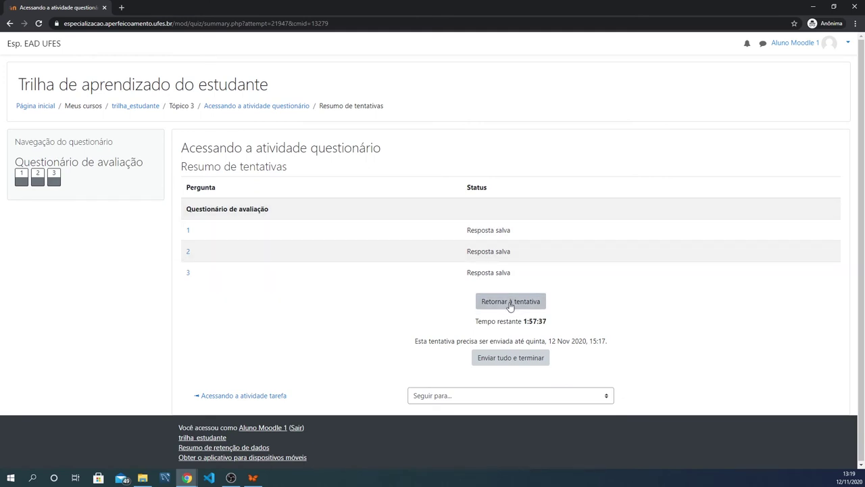
left_click(510, 359)
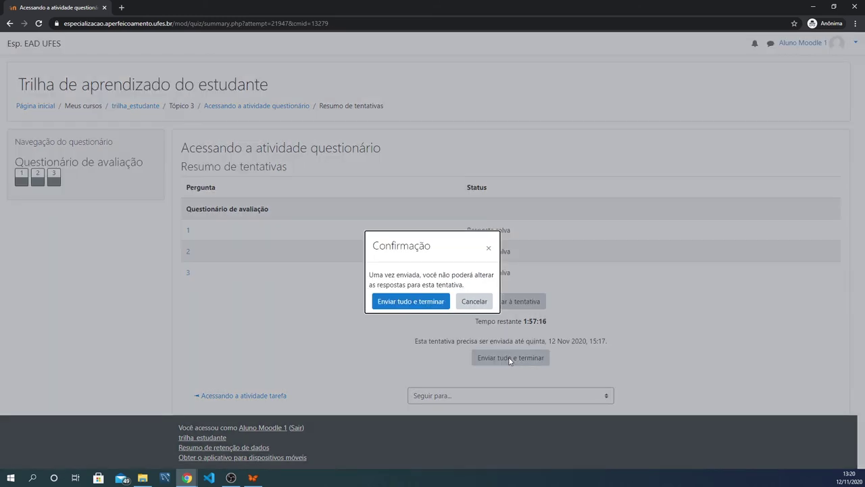
left_click(411, 301)
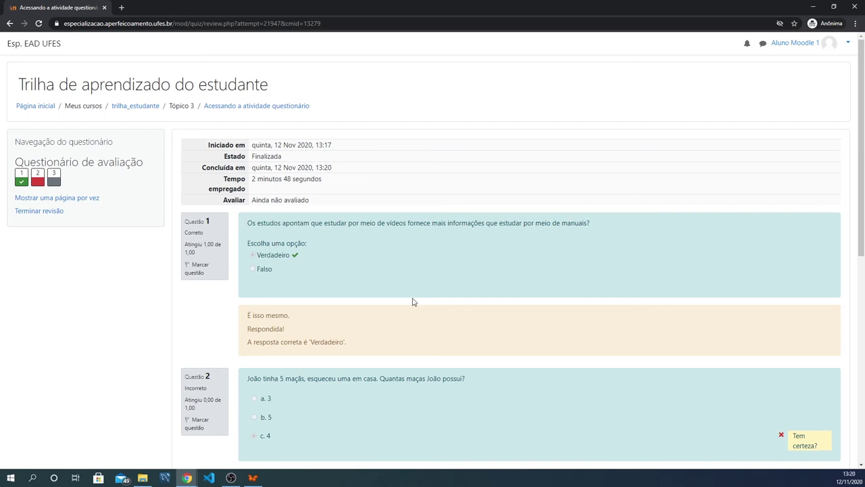
Step: Examine the attempt review, reading the result and feedback for each of the three questions
scroll(440, 262, "down", 2)
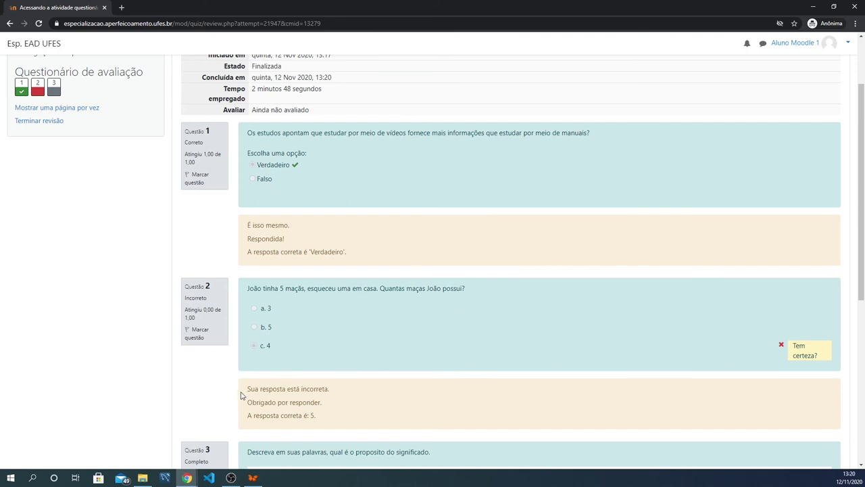
triple_click(270, 416)
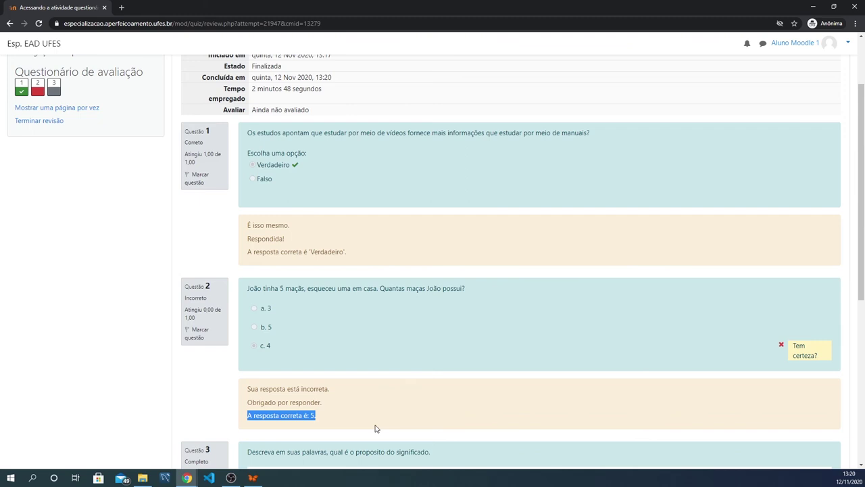
left_click(356, 417)
scroll(437, 391, "down", 1)
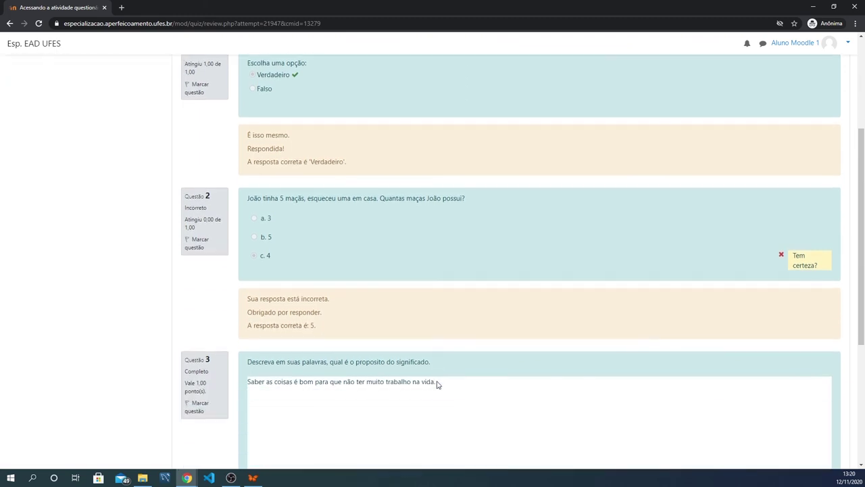
scroll(458, 353, "down", 2)
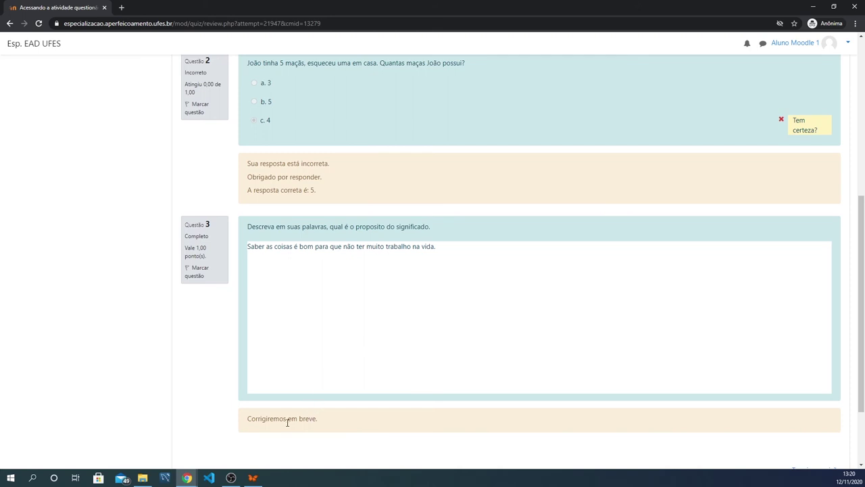
triple_click(290, 419)
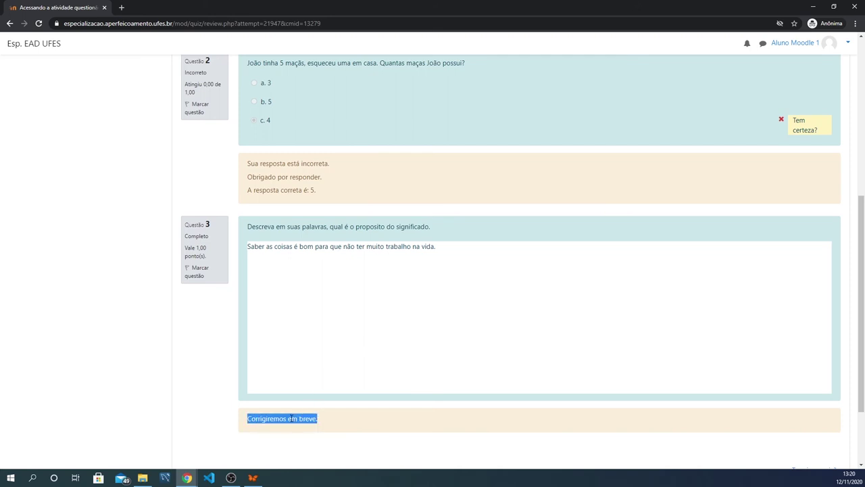
left_click(334, 422)
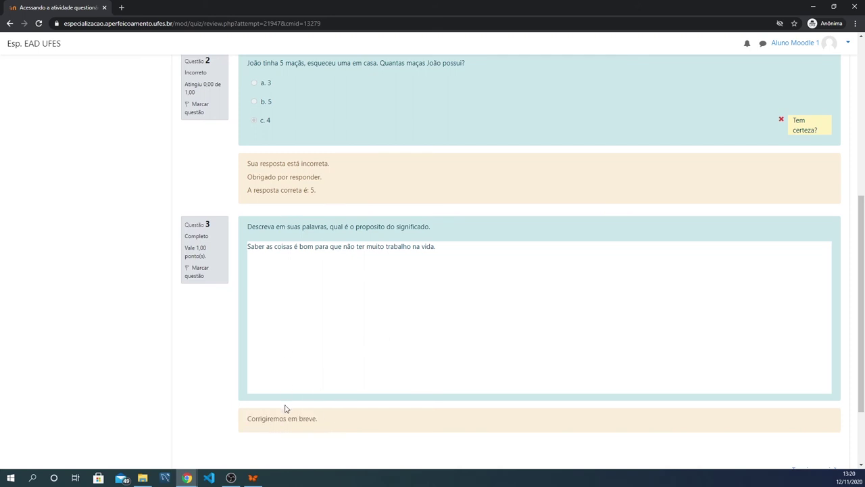
triple_click(284, 419)
left_click(346, 424)
scroll(365, 380, "up", 5)
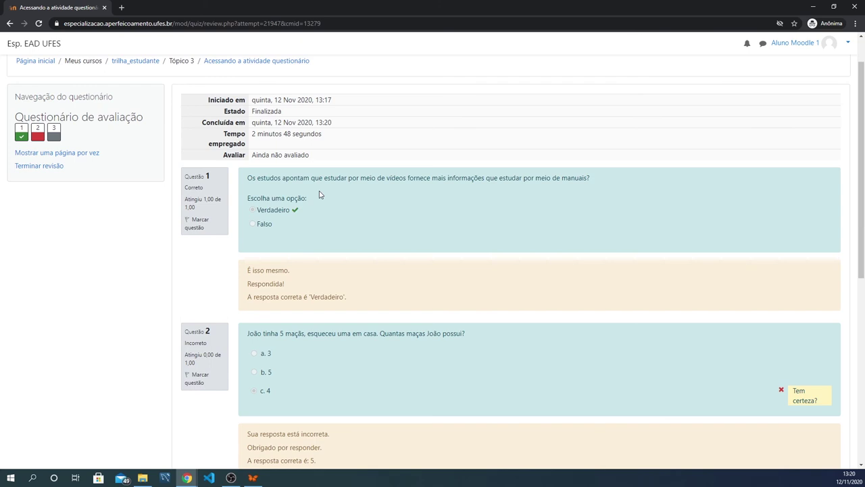
scroll(320, 195, "down", 4)
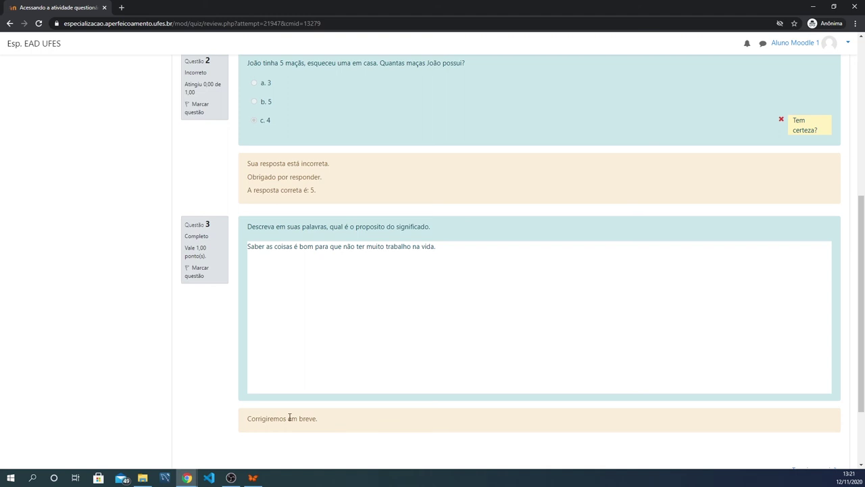
scroll(651, 248, "down", 1)
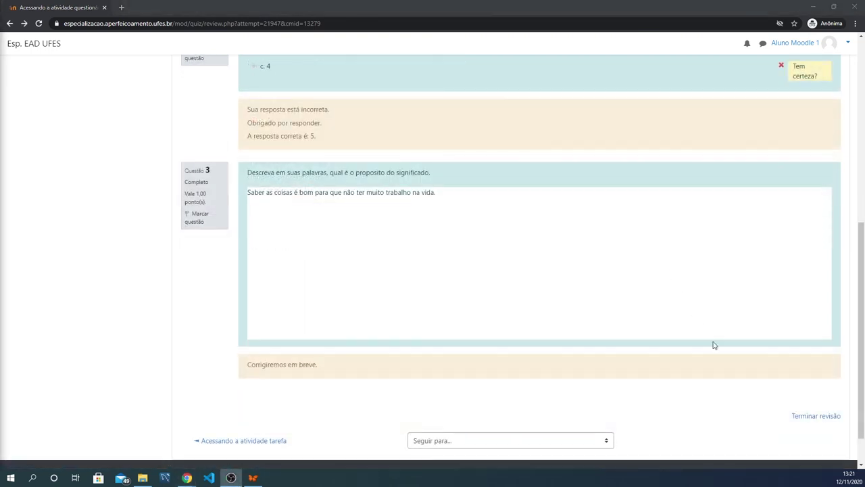
Step: Finish the review and examine the summary of previous attempts, including the review link and highest grade
left_click(818, 419)
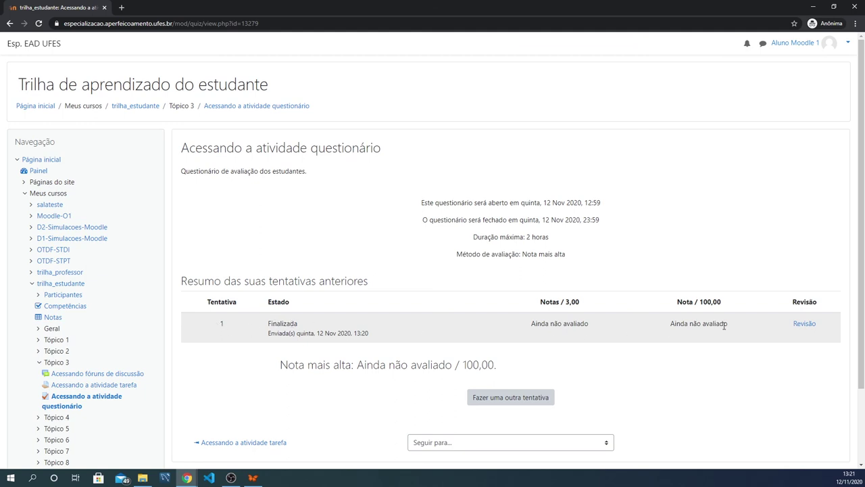
left_click(803, 324)
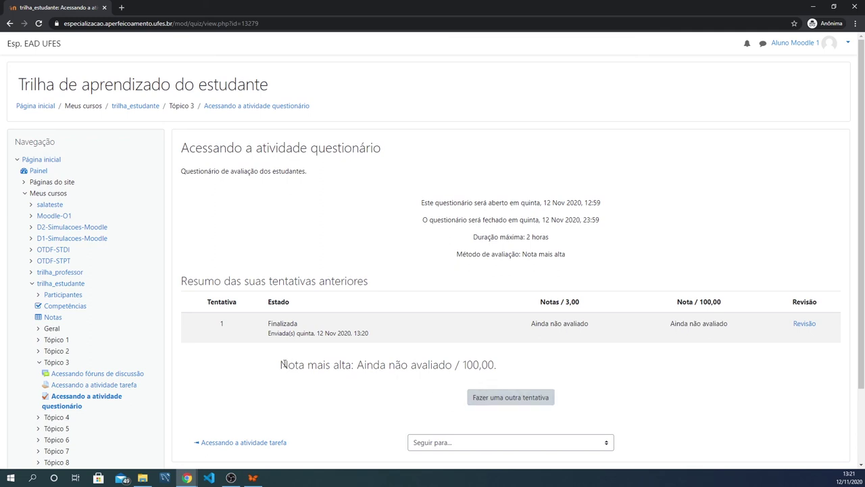
left_click_drag(280, 365, 503, 368)
left_click(376, 368)
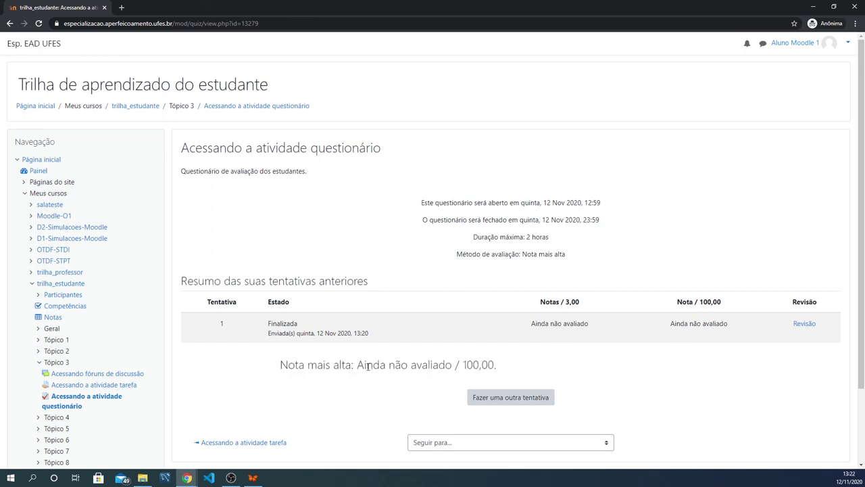